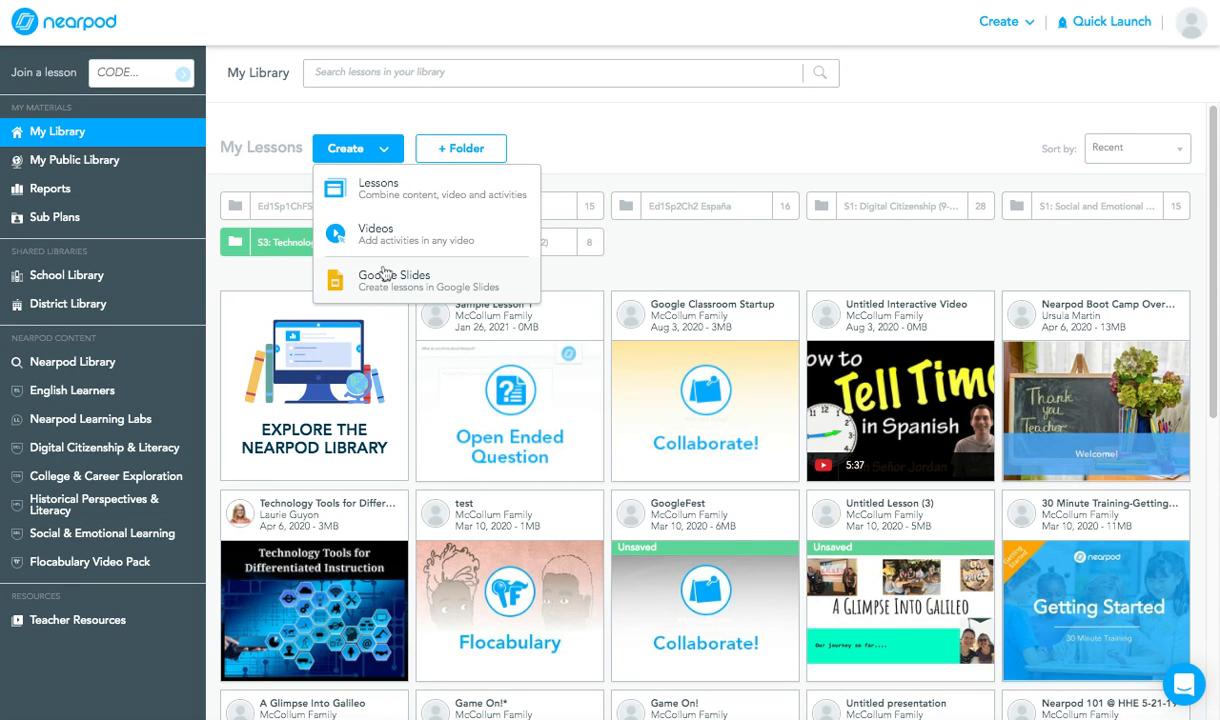
# Create a new slide-based lesson and title it "Sample lesson 1.1".
pyautogui.click(376, 205)
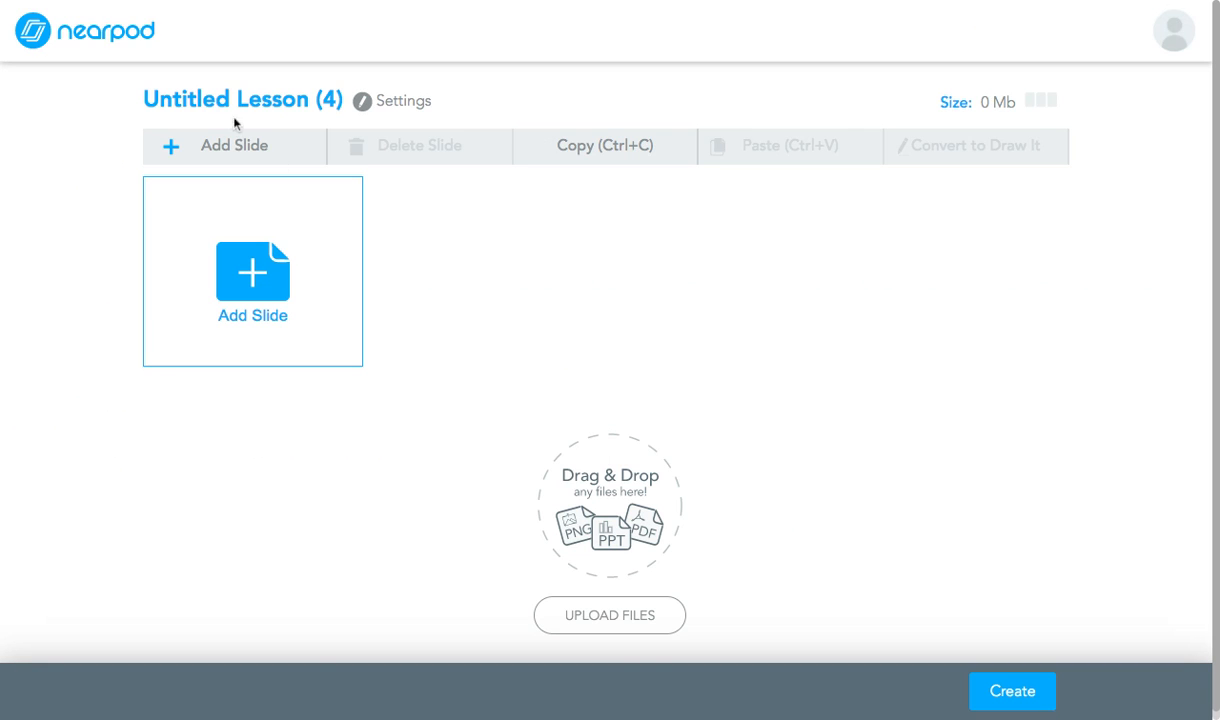
pyautogui.click(230, 102)
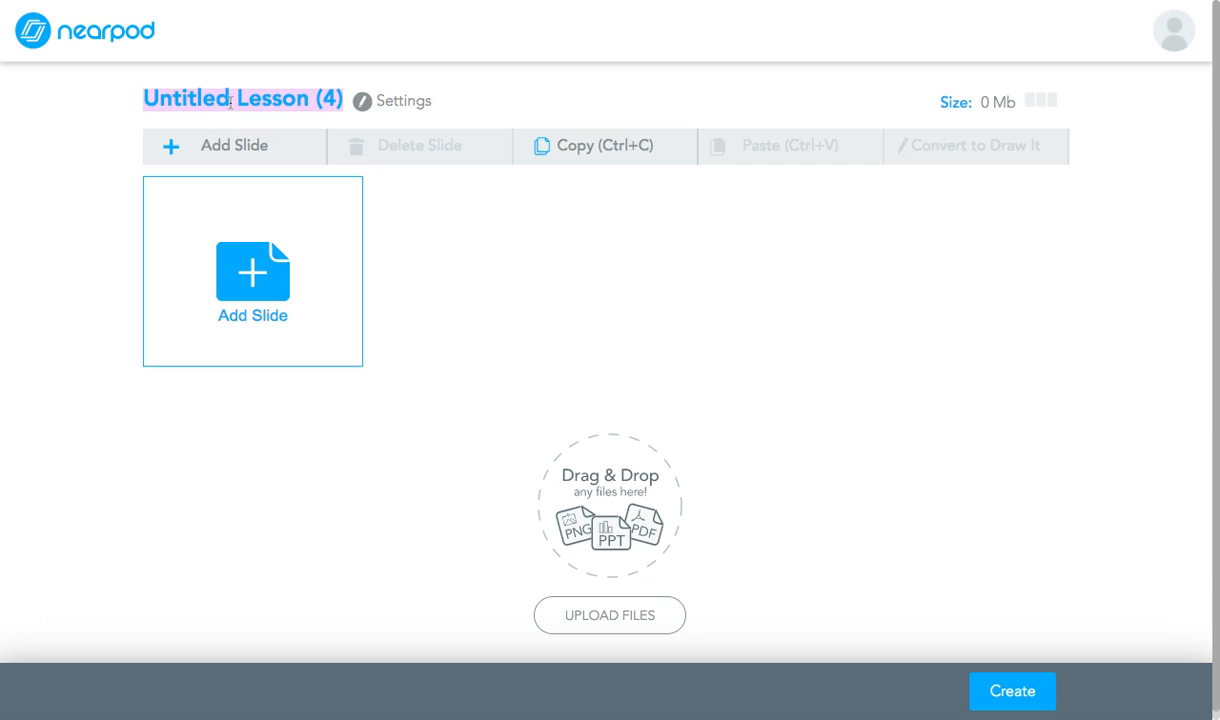
pyautogui.write('Sap')
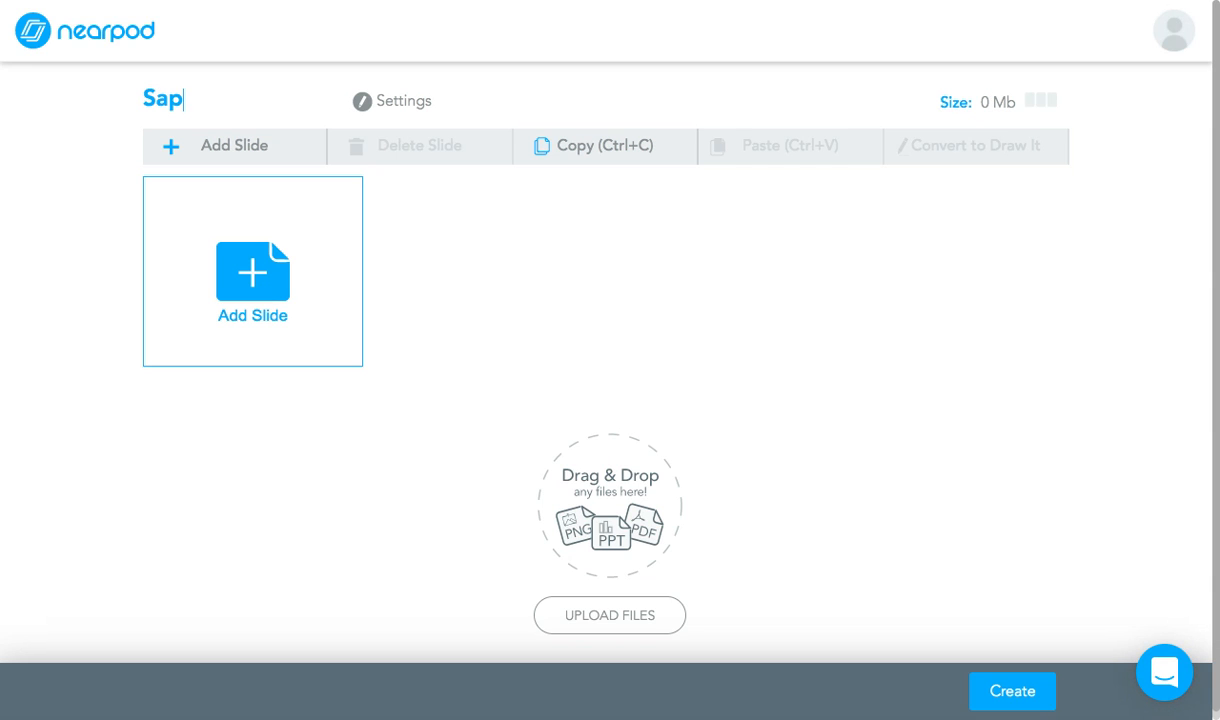
pyautogui.press('BackSpace')
pyautogui.write('mple lesson 1.1')
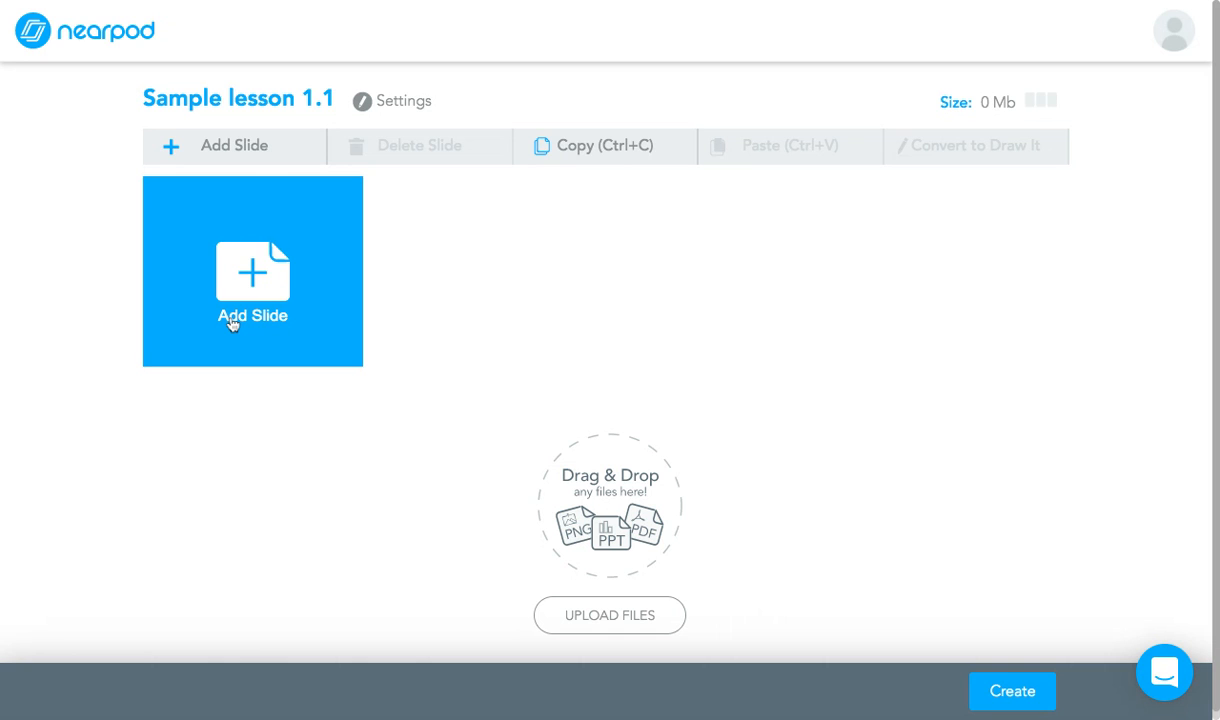
# Upload the Nearpod Setup presentation file to the lesson as individual slides.
pyautogui.click(577, 624)
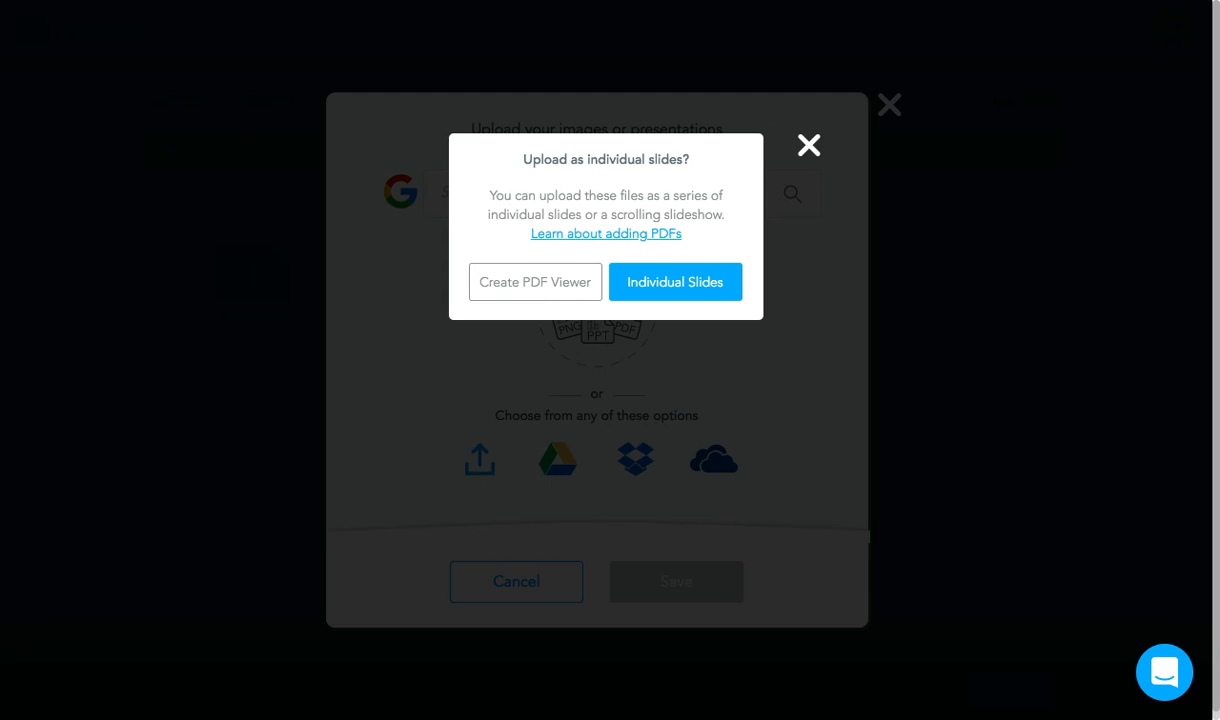
pyautogui.click(697, 277)
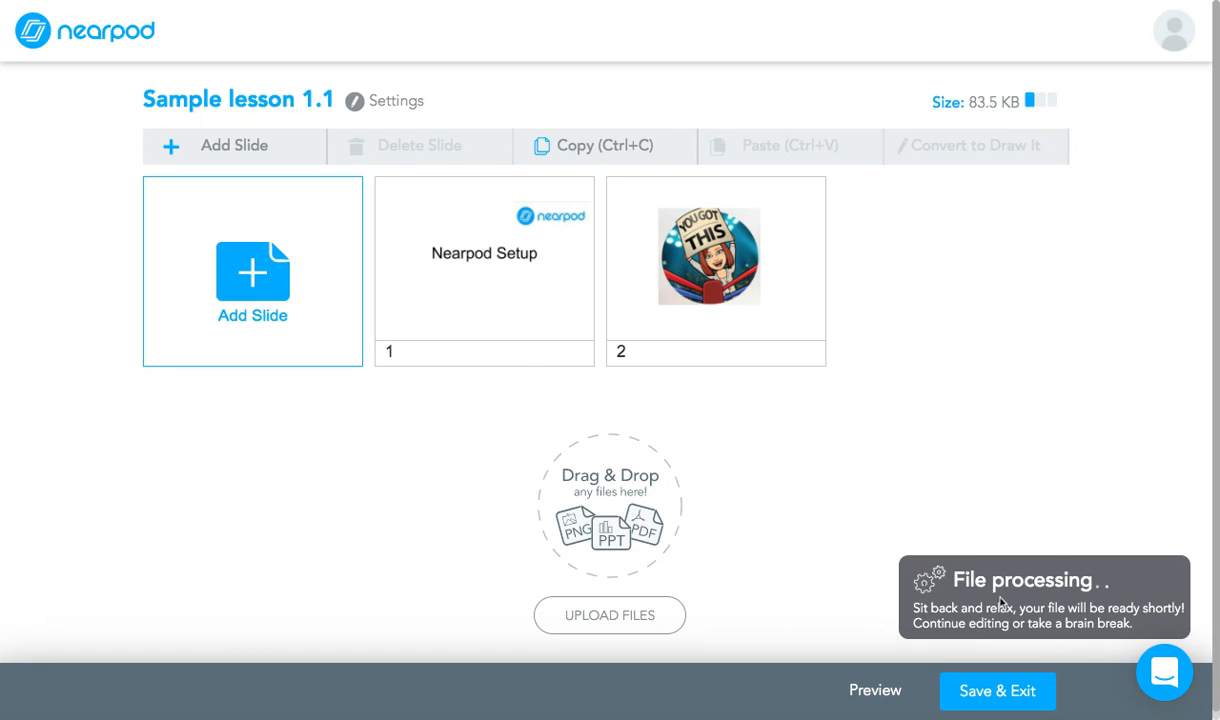
# Add an Open-Ended Question activity asking "What do you know about Nearpod?".
pyautogui.click(240, 293)
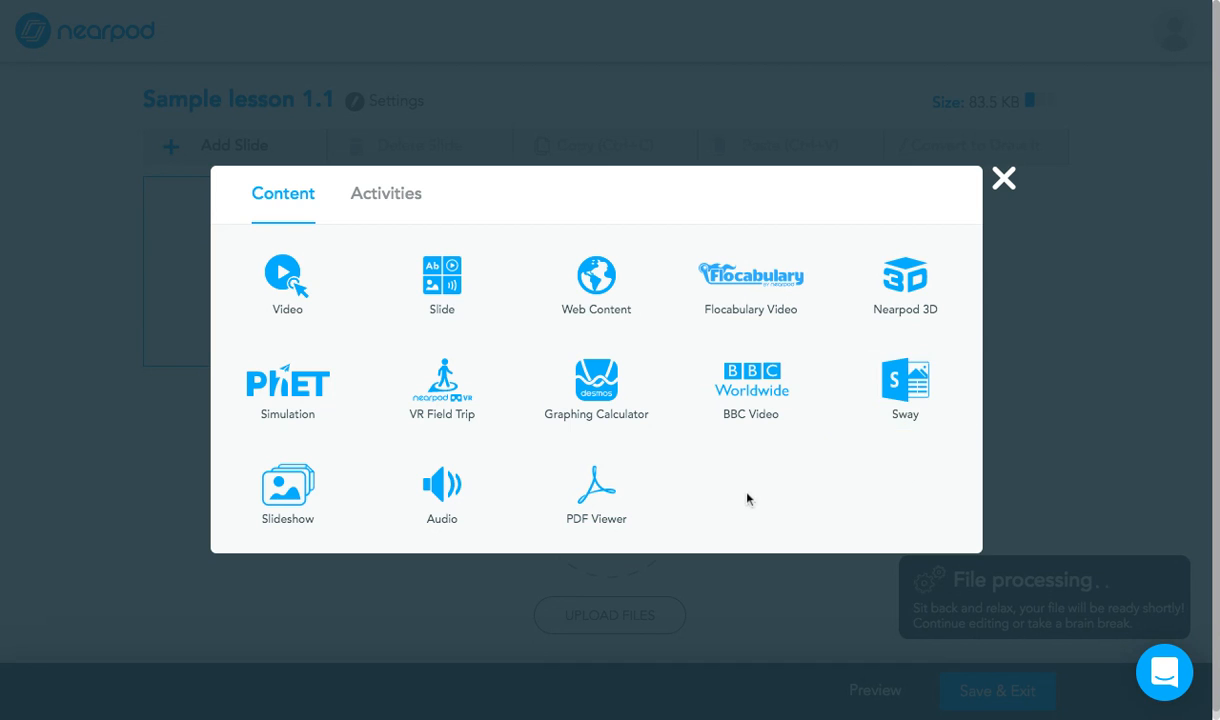
pyautogui.click(385, 206)
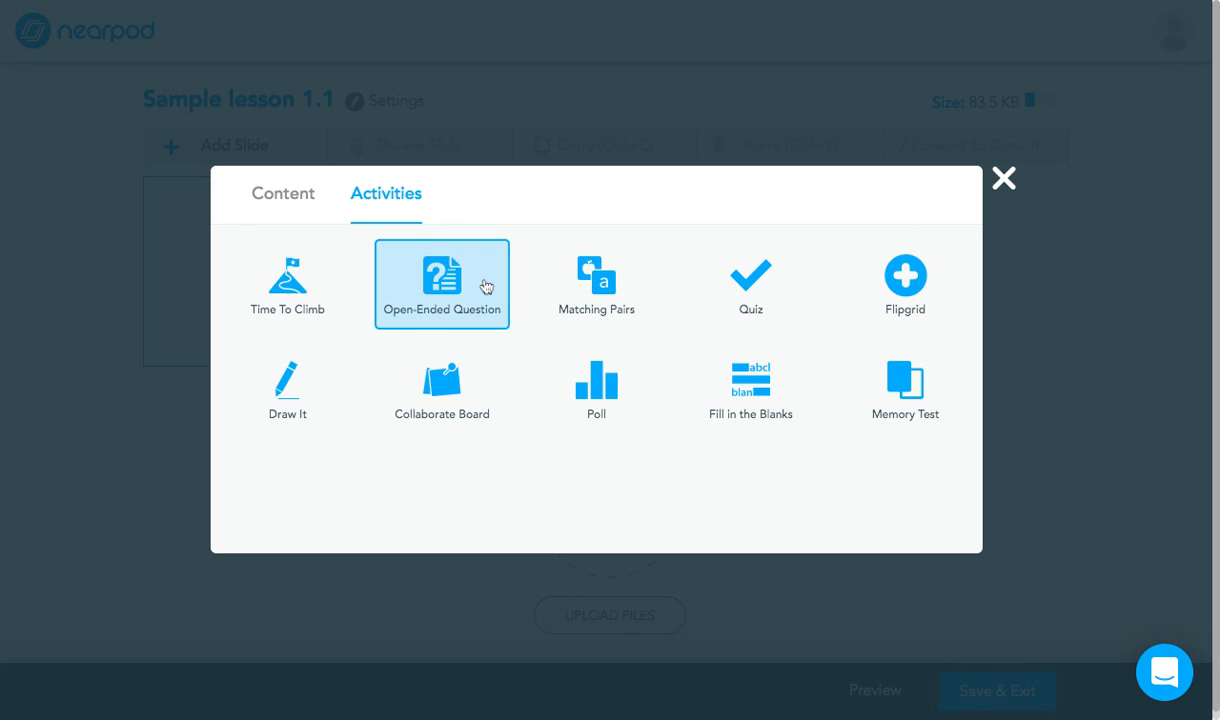
pyautogui.click(485, 285)
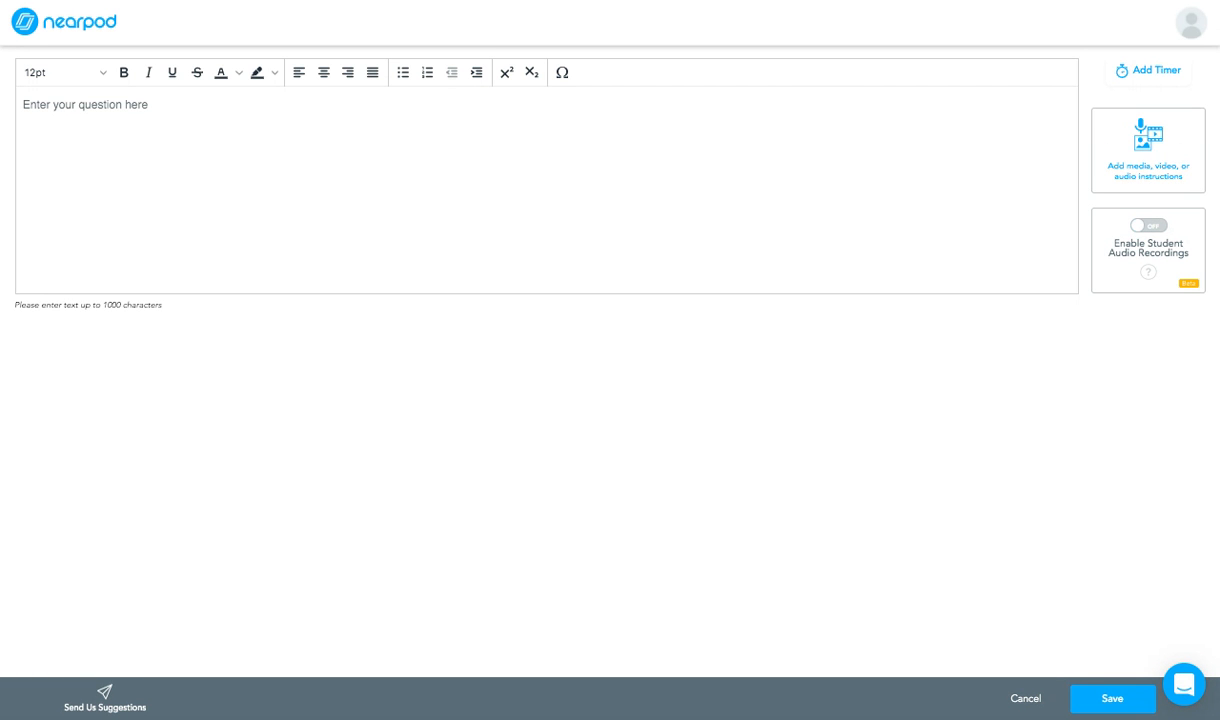
pyautogui.click(201, 146)
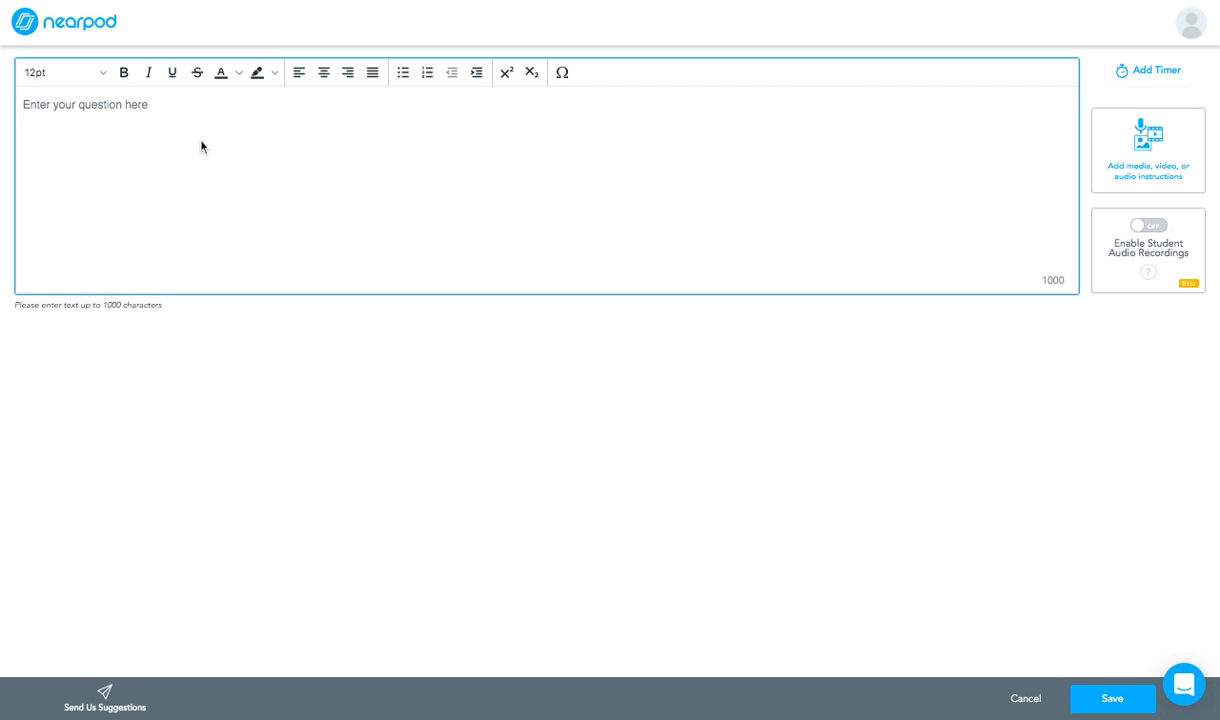
pyautogui.write('what')
pyautogui.press('BackSpace')
pyautogui.press('BackSpace')
pyautogui.press('BackSpace')
pyautogui.press('BackSpace')
pyautogui.press('BackSpace')
pyautogui.write('What')
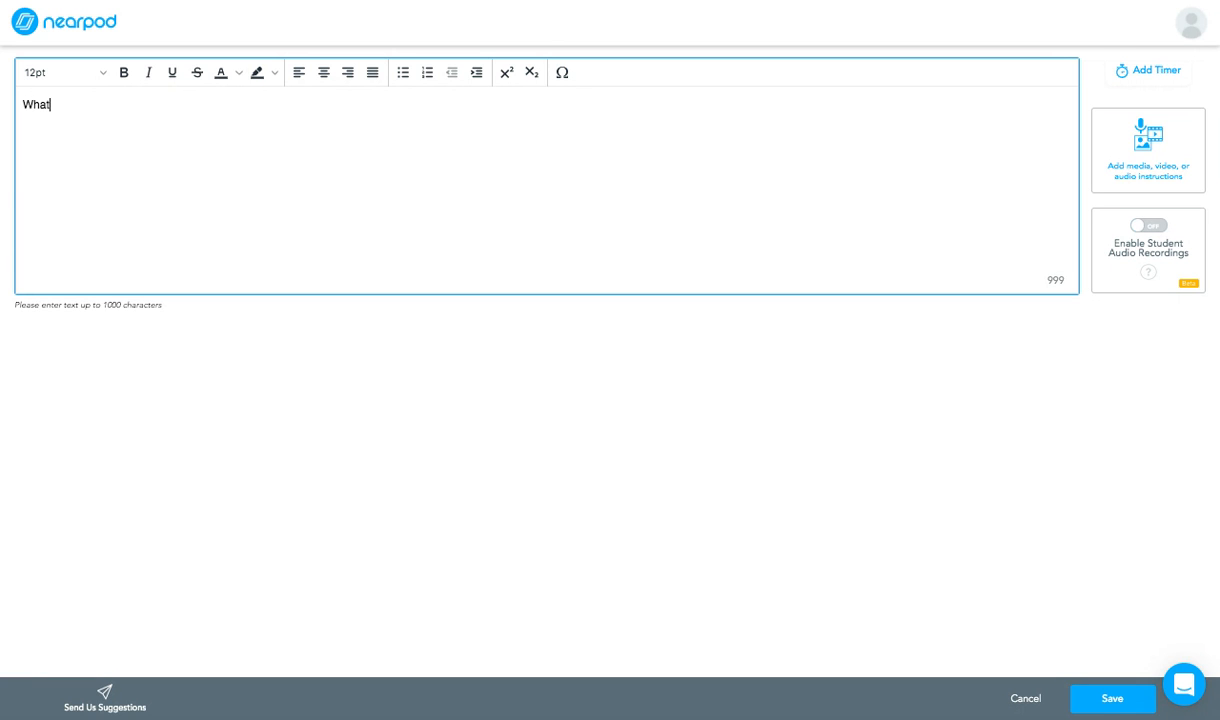
pyautogui.write(' do you know about N')
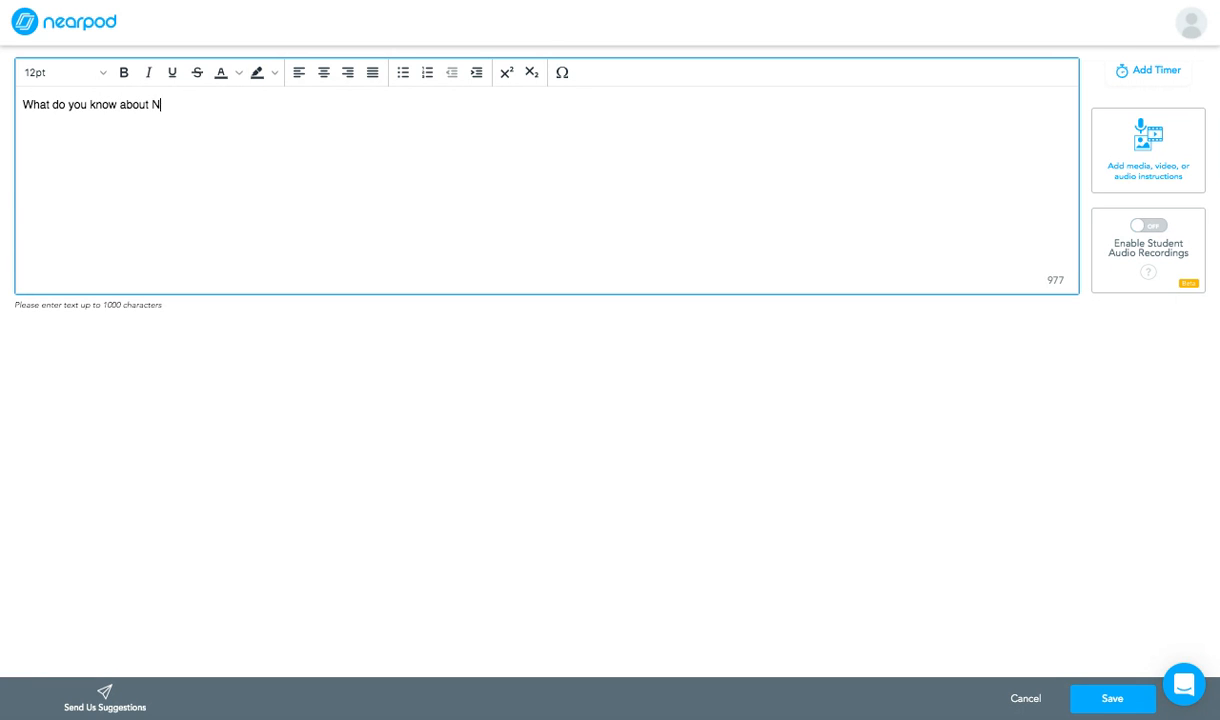
pyautogui.write('earpod?')
# Search the web images for "nearpod logo" and attach the round blue logo to the question as its reference image.
pyautogui.click(1166, 155)
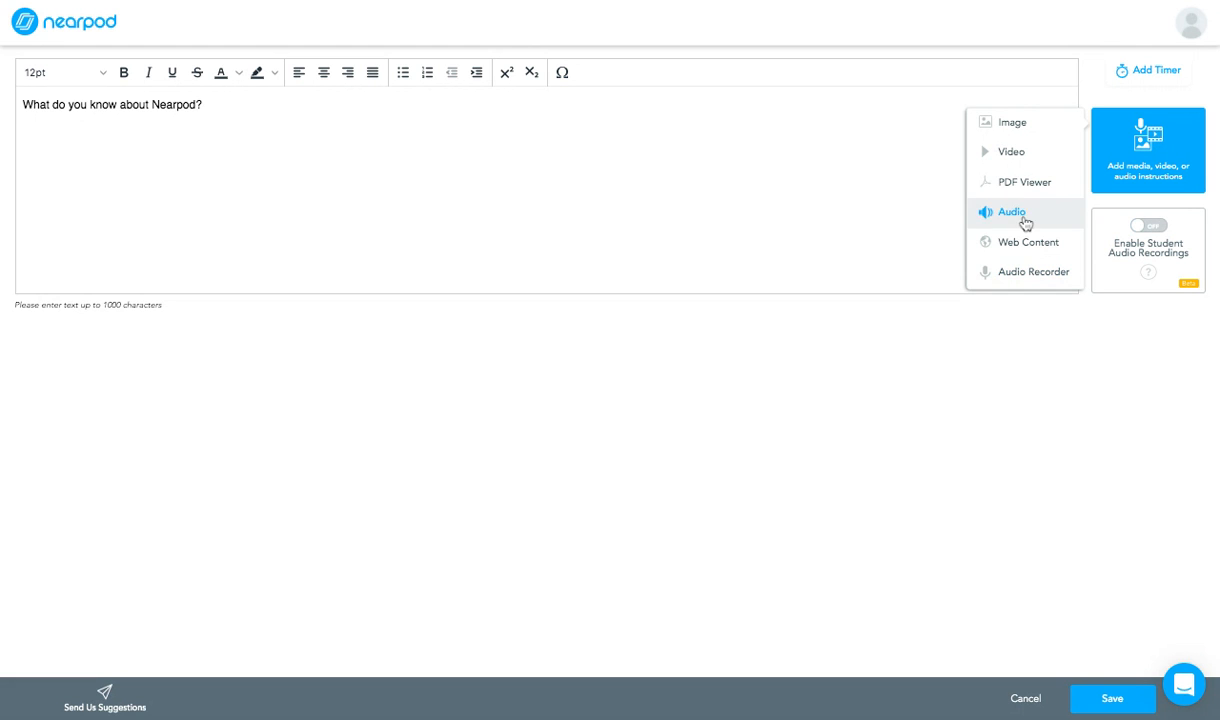
pyautogui.click(1014, 130)
pyautogui.click(610, 224)
pyautogui.write('nearpod ')
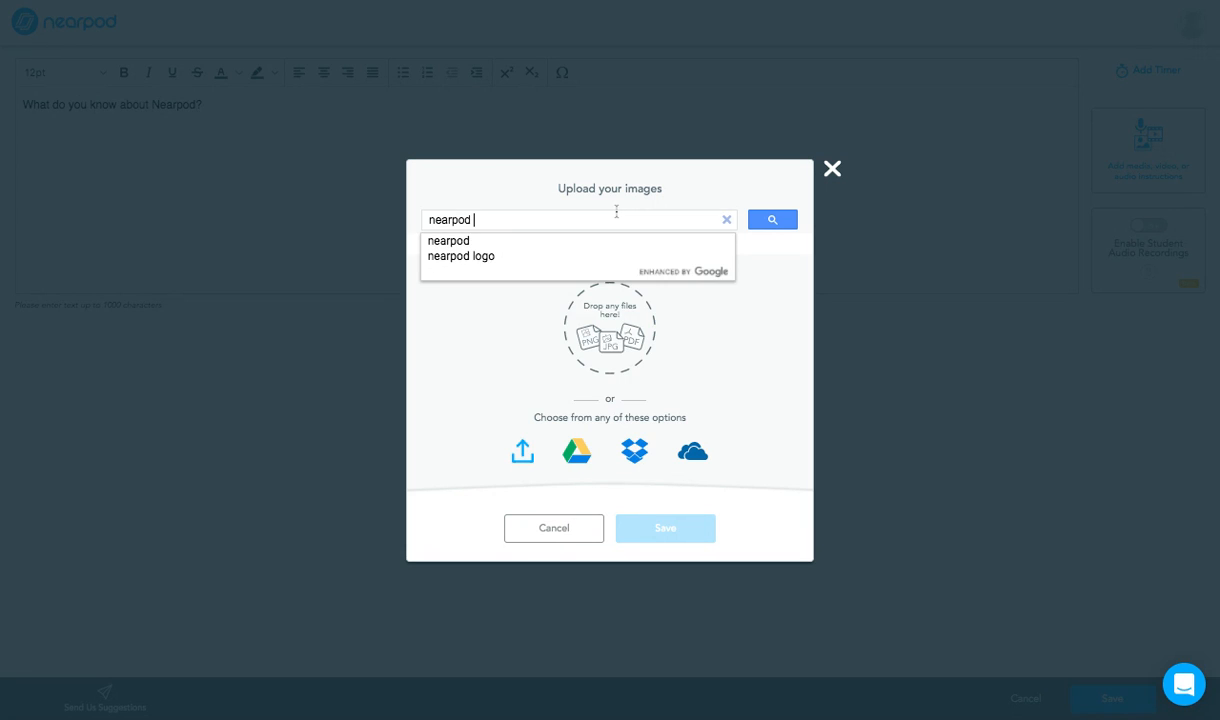
pyautogui.write('logo')
pyautogui.press('Return')
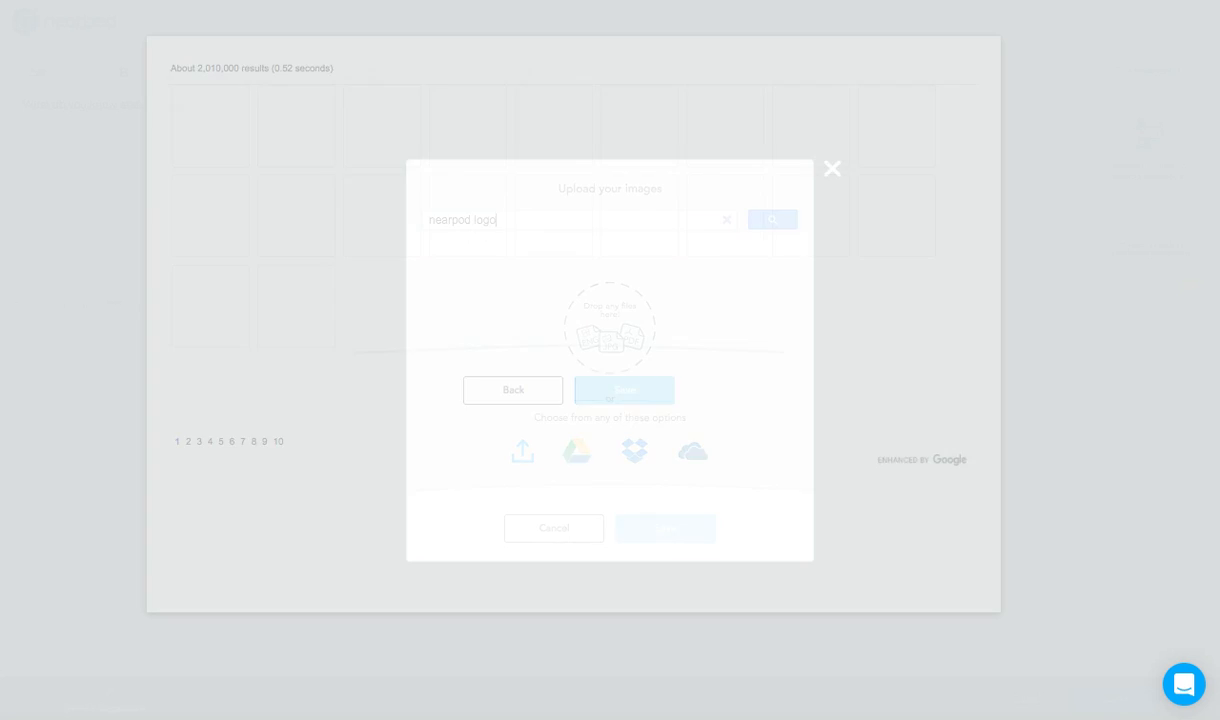
pyautogui.click(401, 150)
pyautogui.click(620, 390)
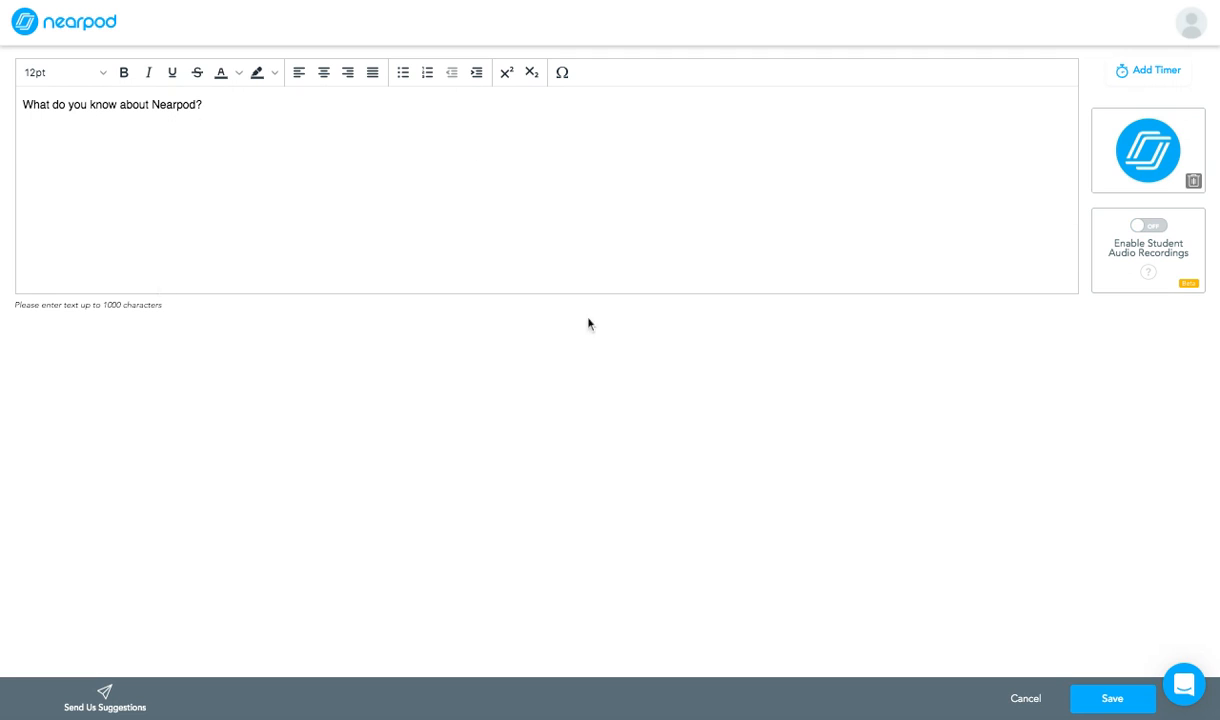
# Add an activity timer of 02:45 to the open-ended question.
pyautogui.click(1147, 72)
pyautogui.click(593, 372)
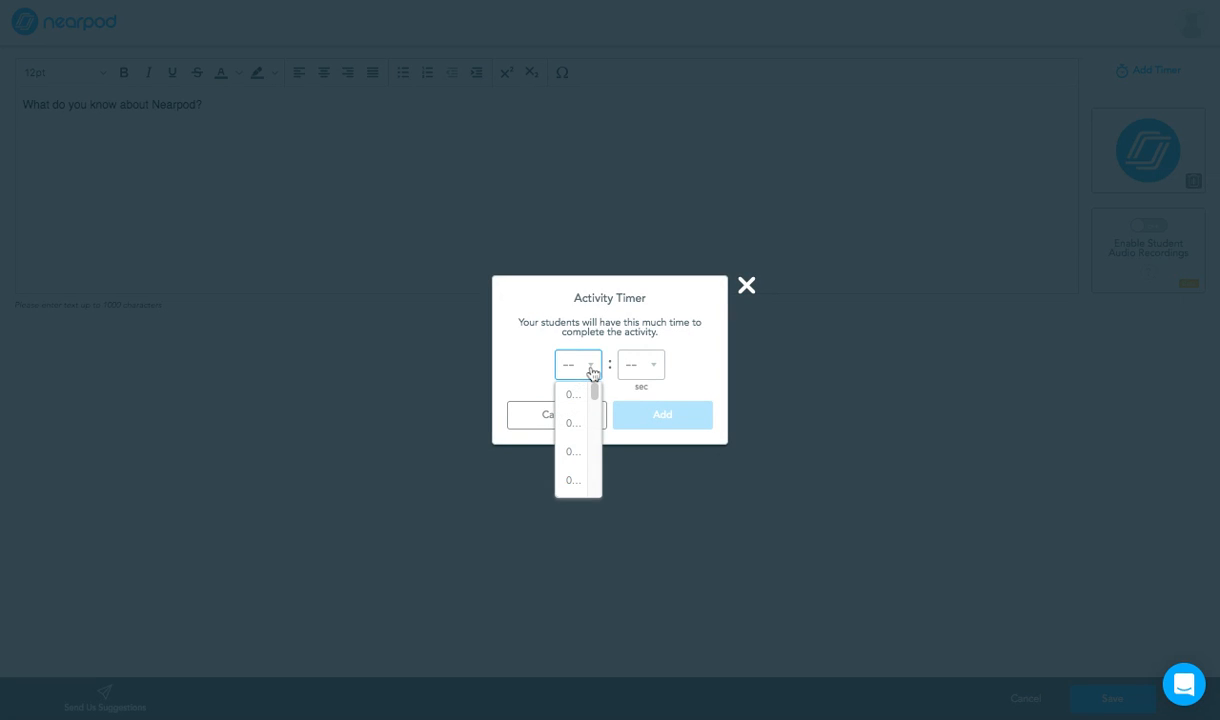
pyautogui.click(578, 452)
pyautogui.click(626, 376)
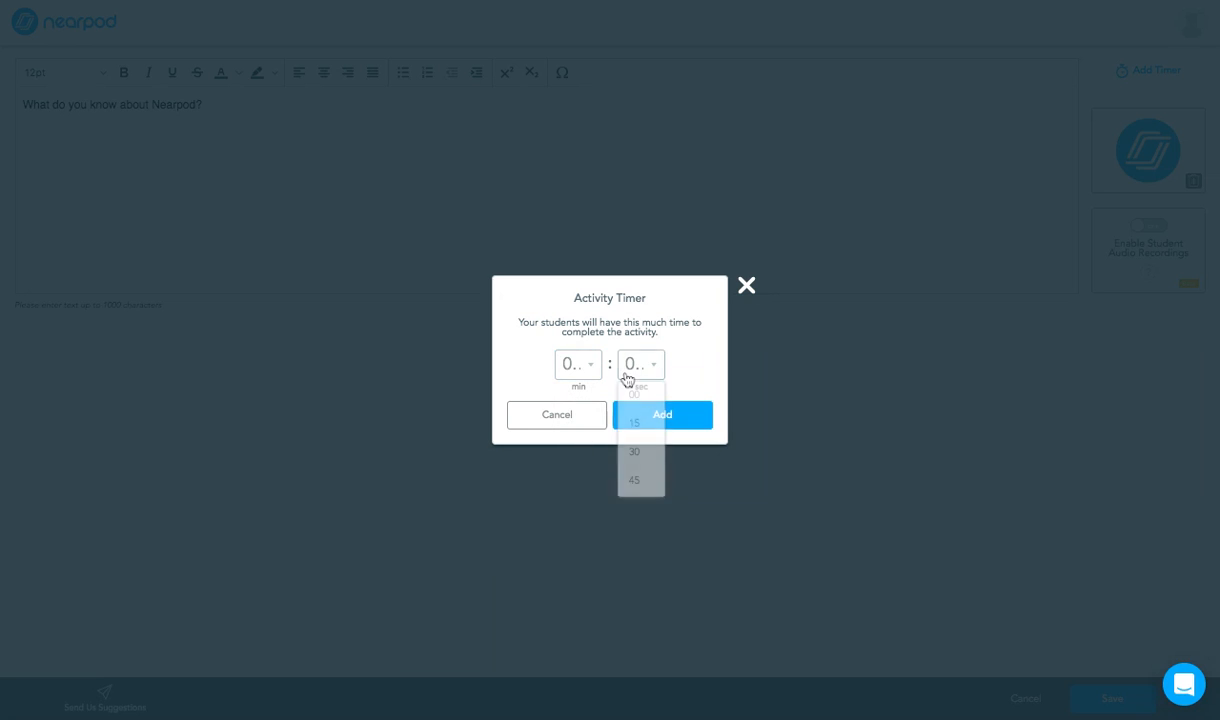
pyautogui.click(655, 482)
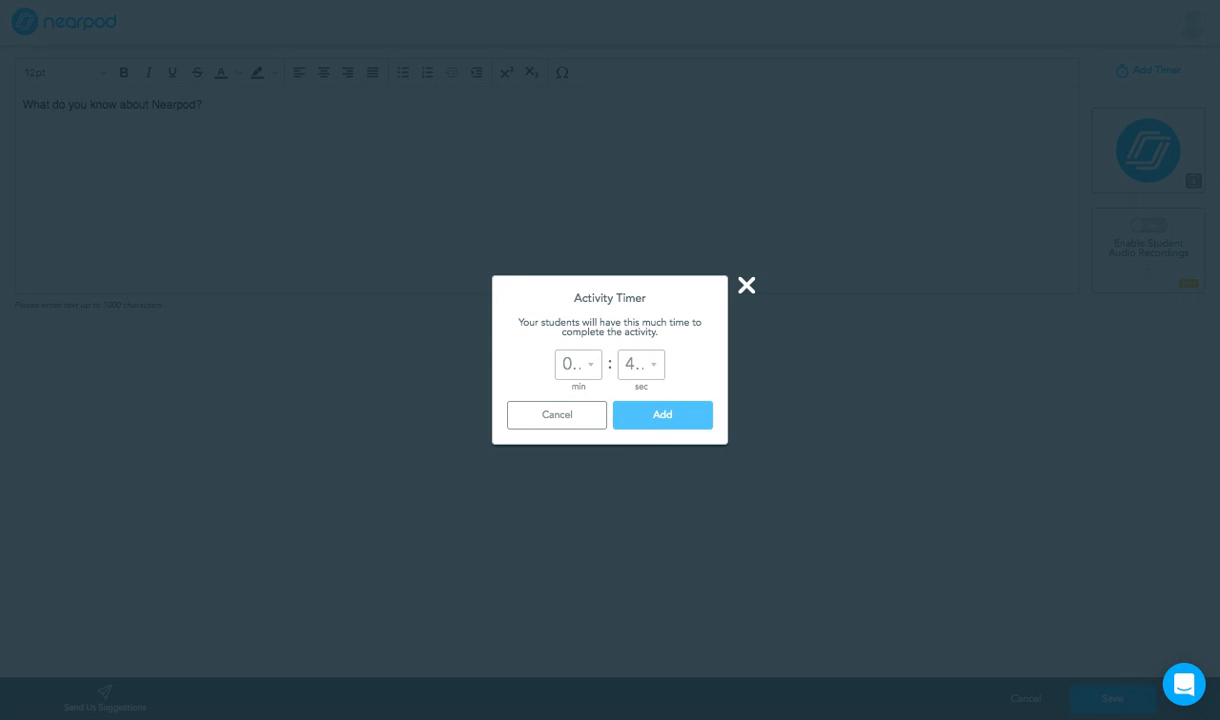
pyautogui.click(662, 415)
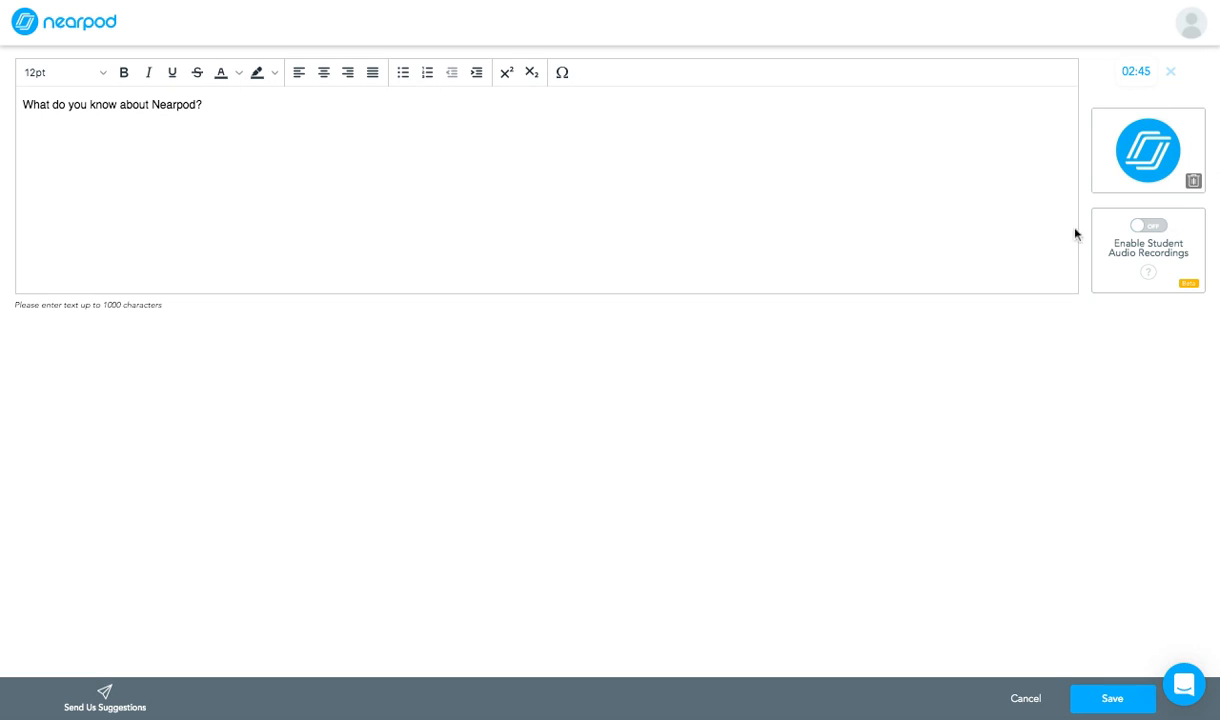
# Switch student audio recordings on and back off, and save the open-ended question.
pyautogui.click(1157, 231)
pyautogui.click(1140, 227)
pyautogui.click(1113, 703)
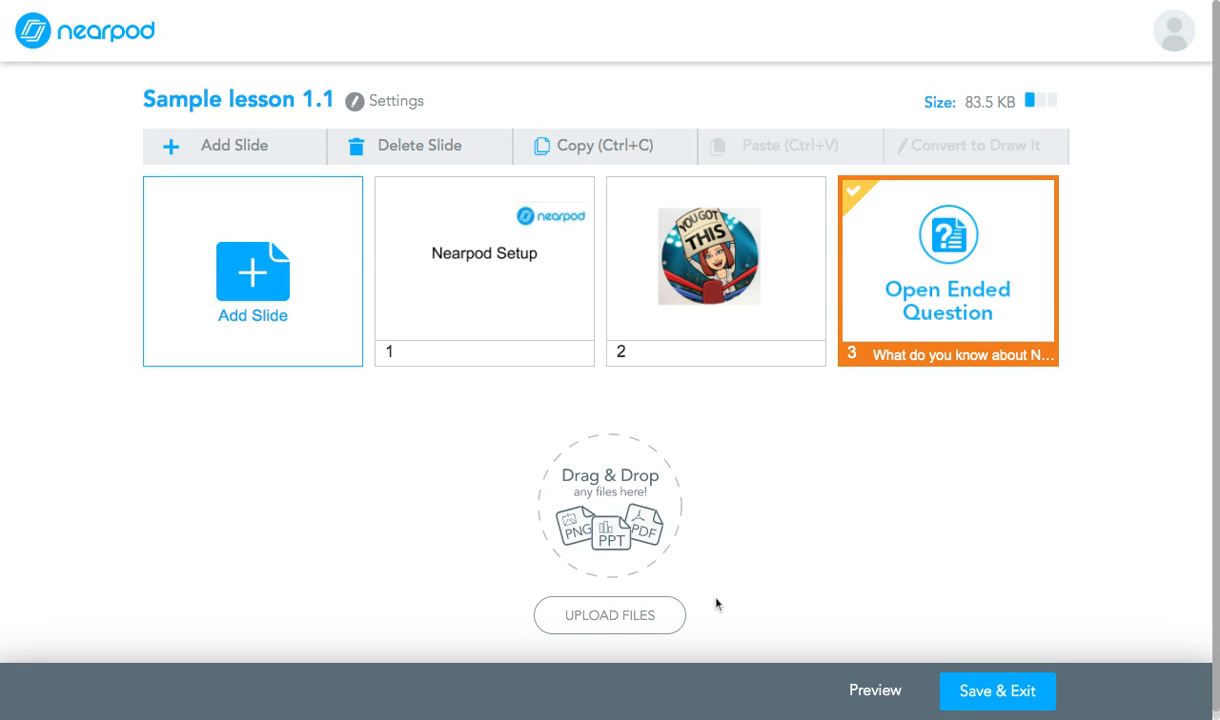
# Move the open-ended question to the first position in the lesson, and save and exit the lesson.
pyautogui.moveTo(883, 325); pyautogui.dragTo(435, 329)
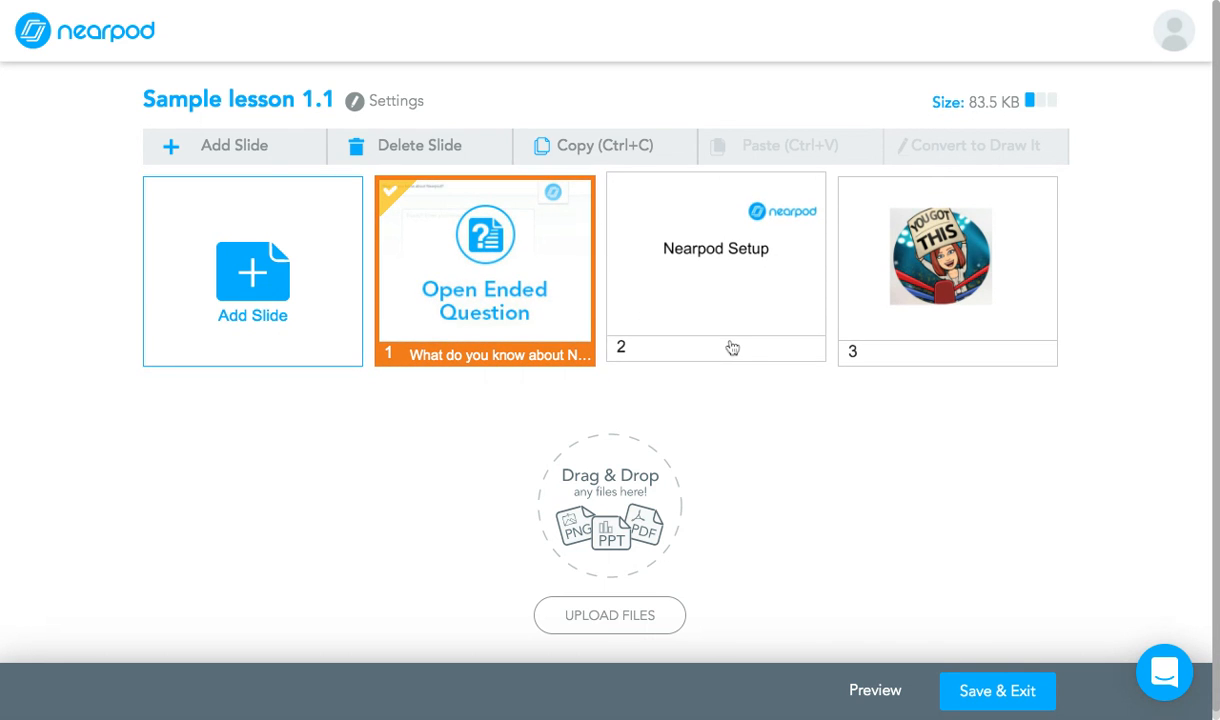
pyautogui.click(322, 272)
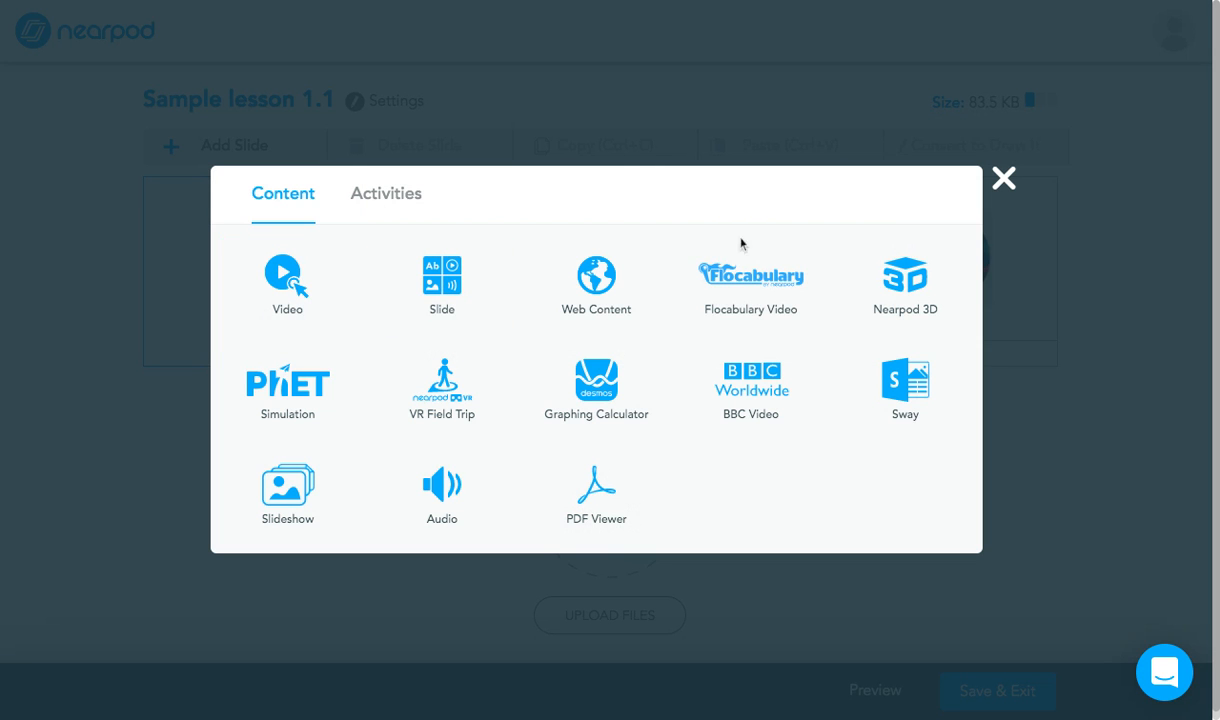
pyautogui.click(1003, 179)
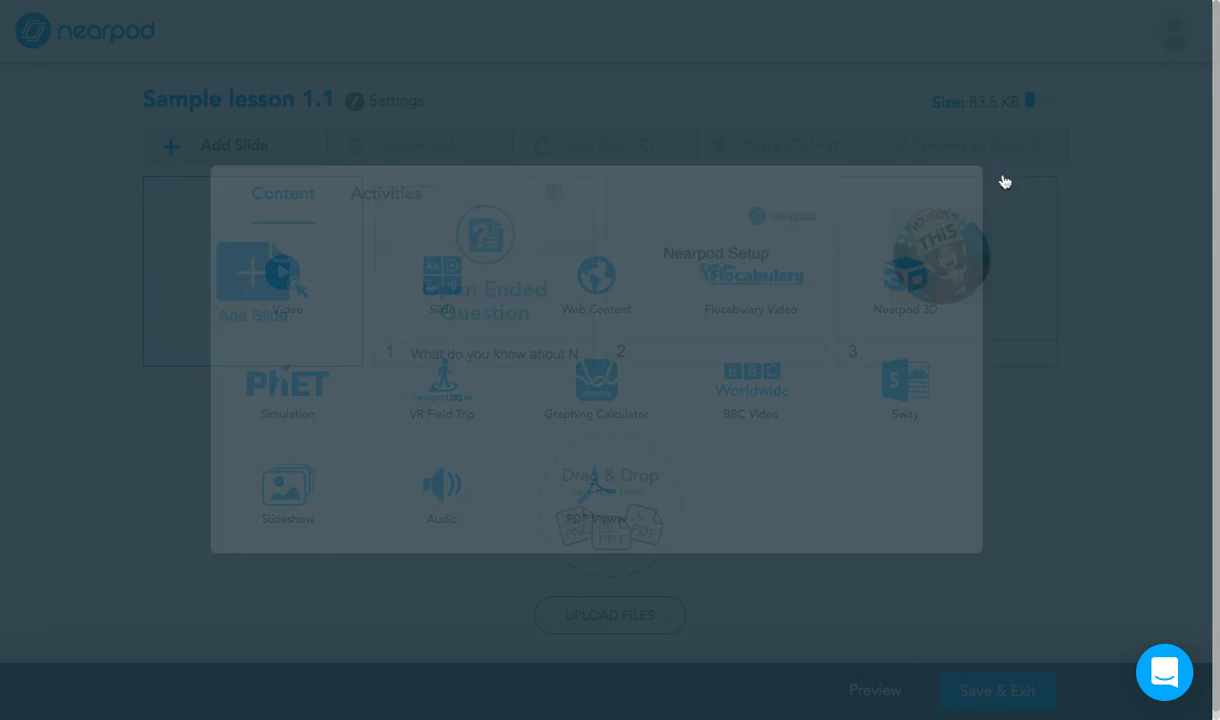
pyautogui.click(1016, 700)
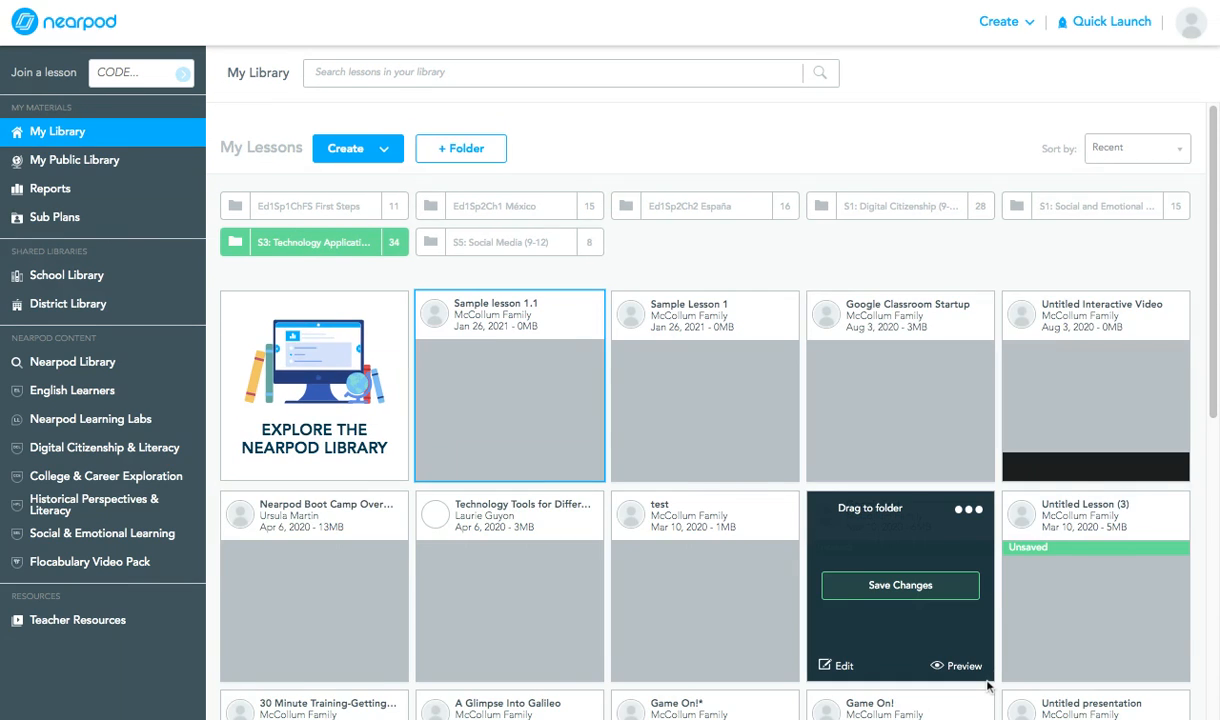
# Launch Sample lesson 1.1 in Live Participation mode, highlight its student join code, and close the code window.
pyautogui.moveTo(545, 395)
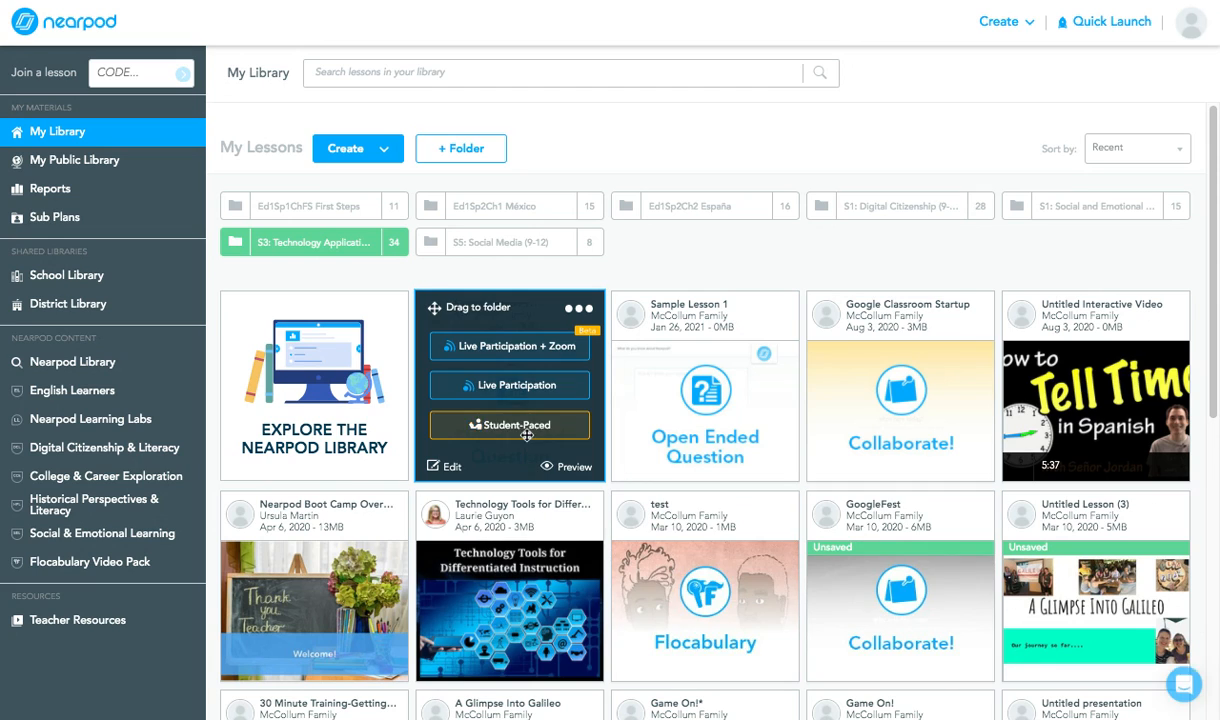
pyautogui.click(545, 388)
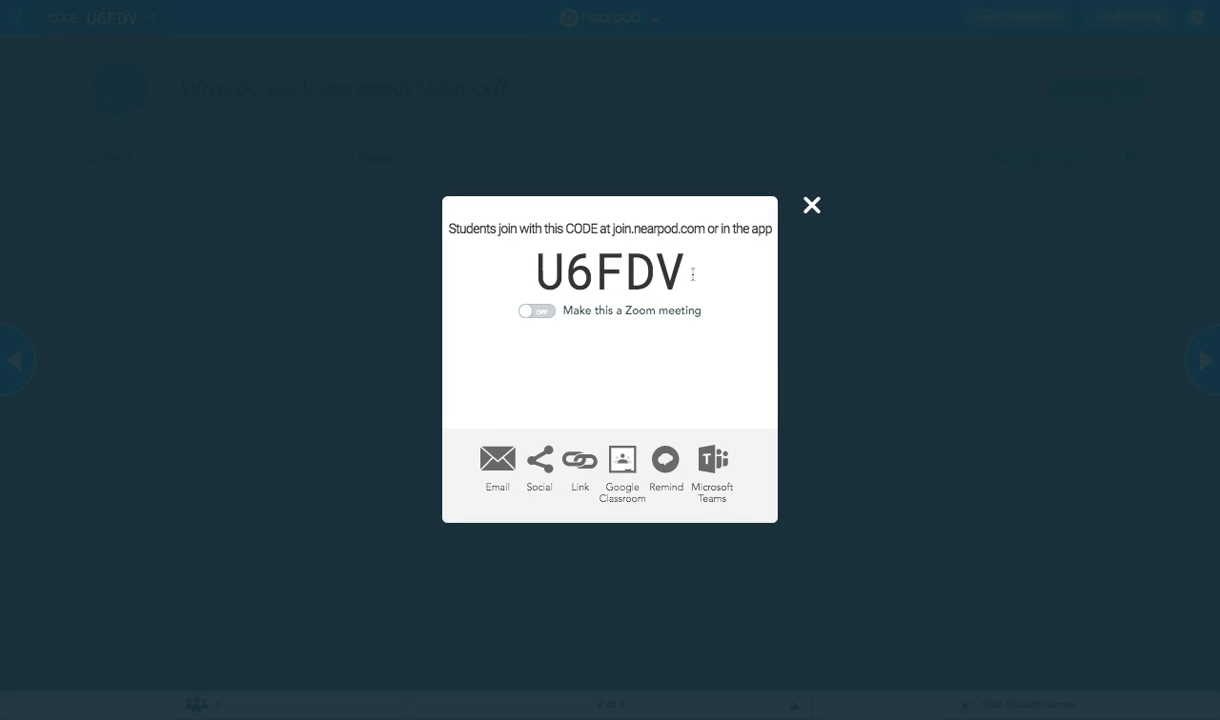
pyautogui.doubleClick(692, 273)
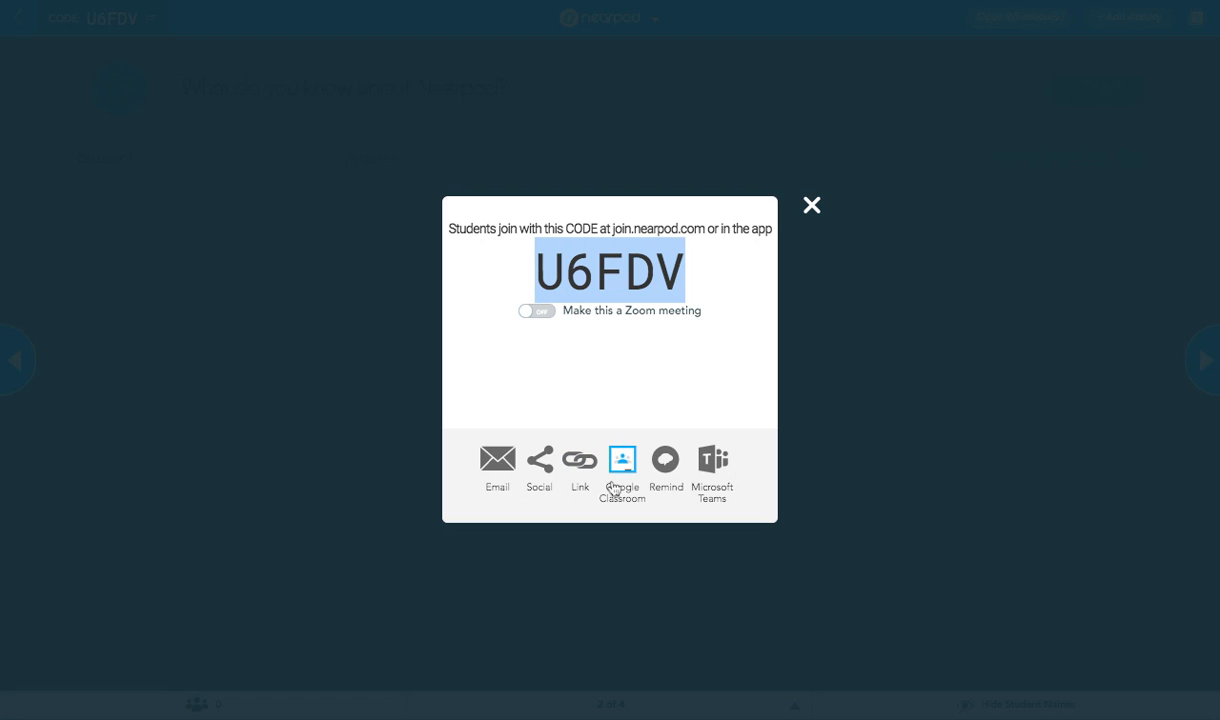
pyautogui.click(811, 205)
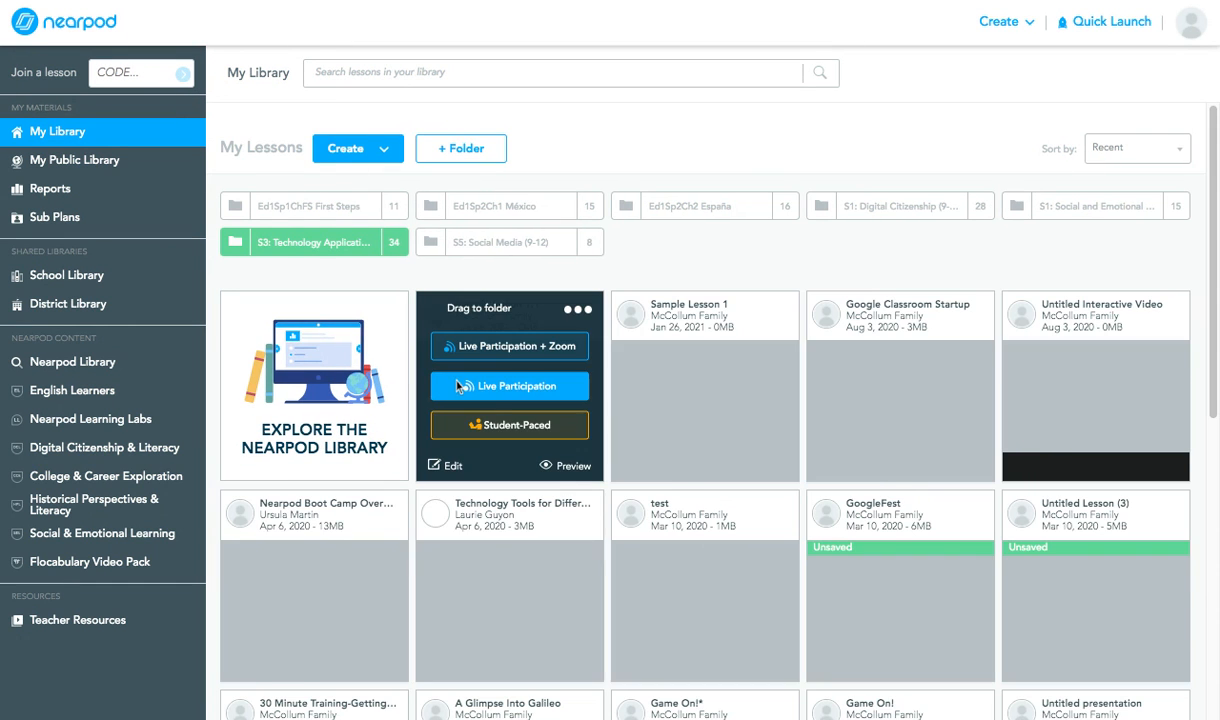
# Launch Sample lesson 1.1 in Student-Paced mode and require student responses to prevent skipping.
pyautogui.click(478, 430)
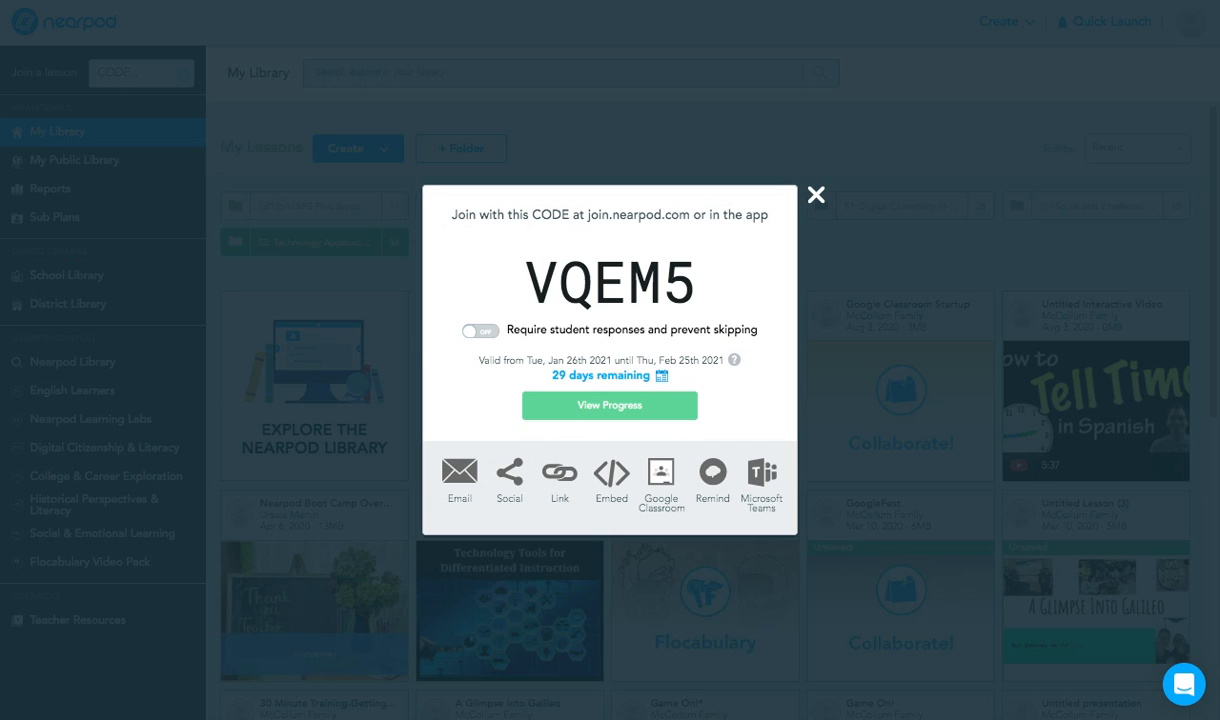
pyautogui.click(482, 331)
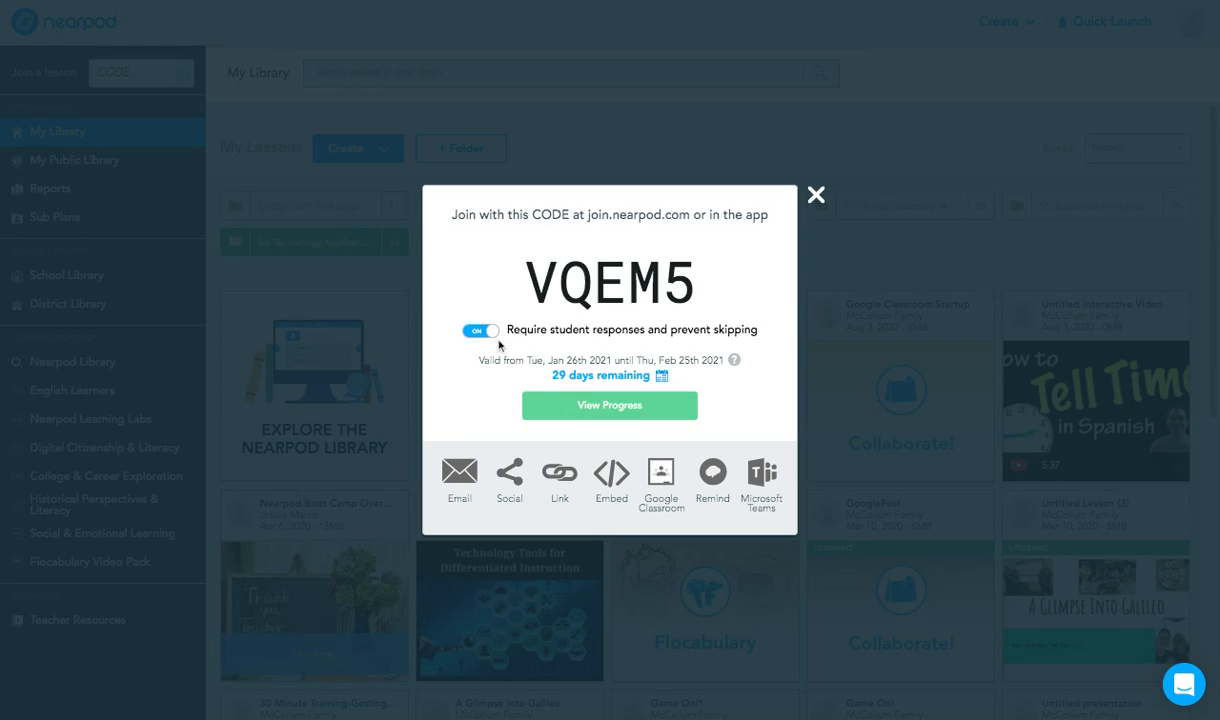
# Extend the student-paced code's validity to June 12, 2021, apply the new end date, and close the sharing window.
pyautogui.click(661, 378)
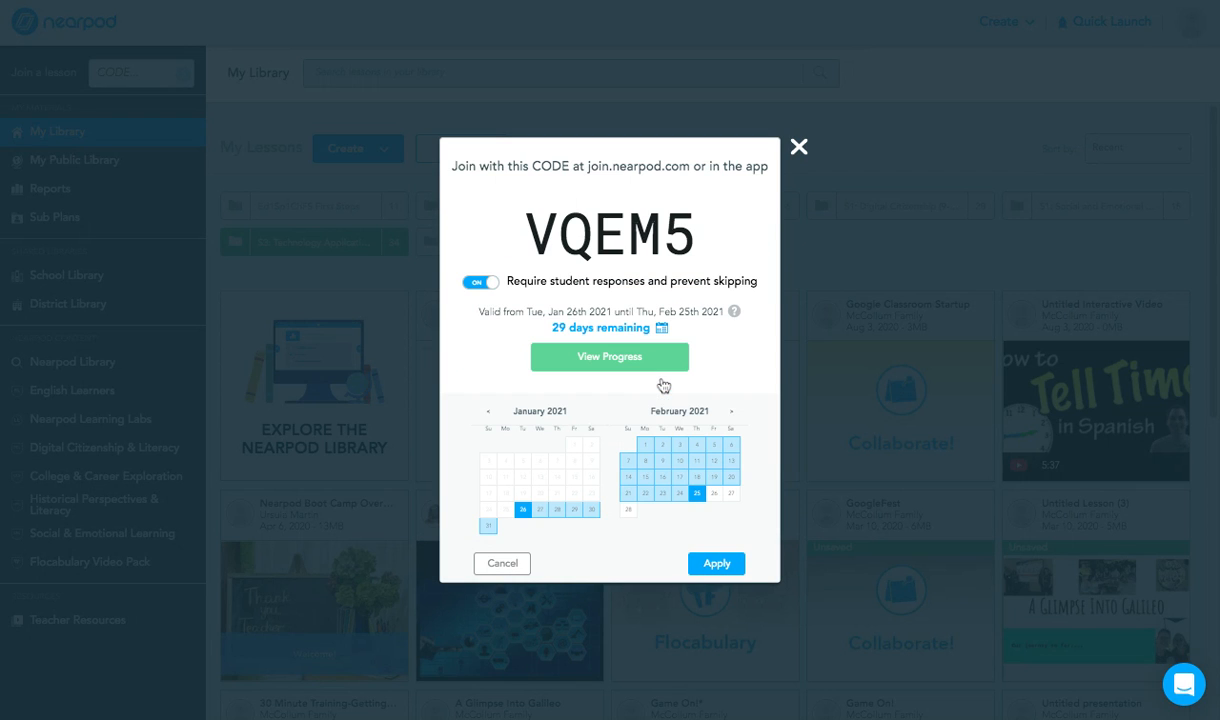
pyautogui.click(732, 413)
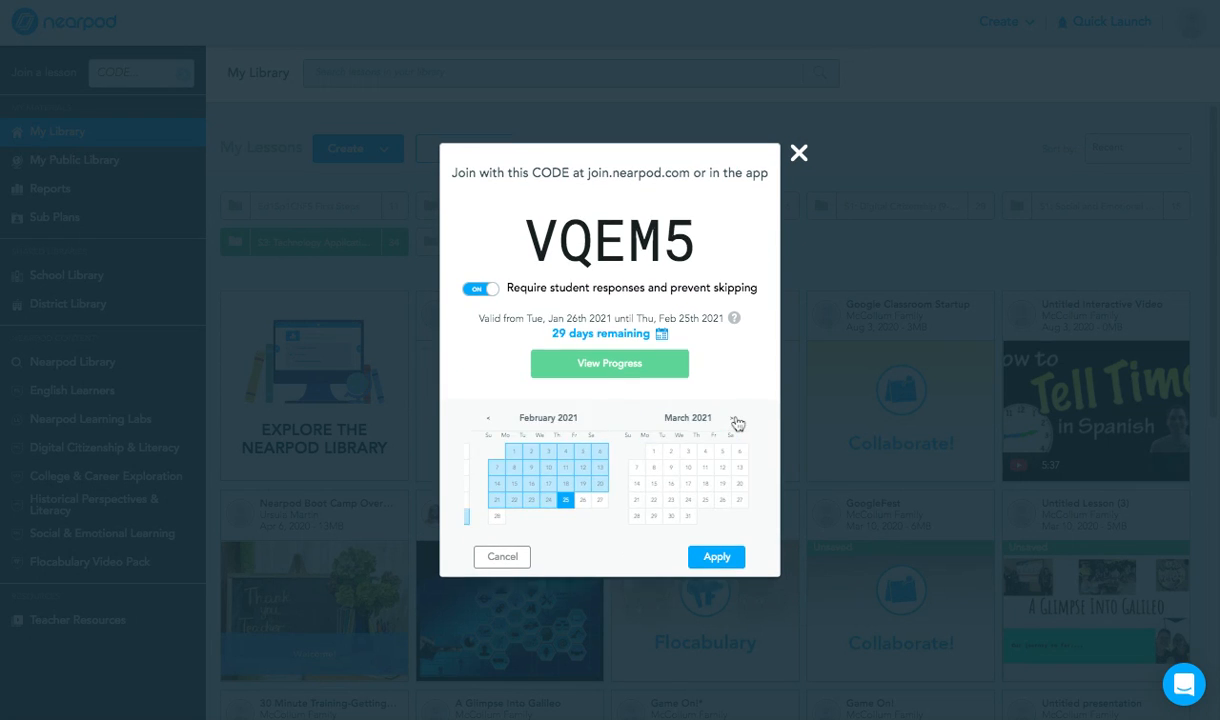
pyautogui.click(735, 422)
pyautogui.click(735, 420)
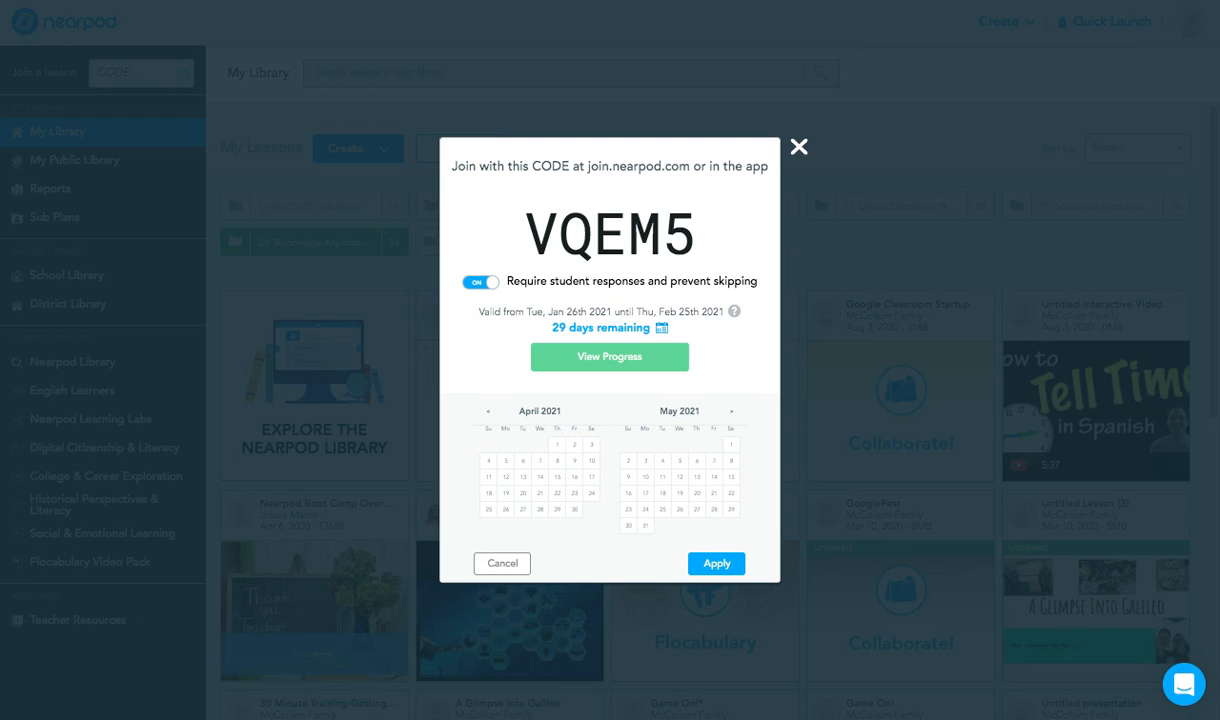
pyautogui.click(731, 411)
pyautogui.click(733, 462)
pyautogui.click(717, 564)
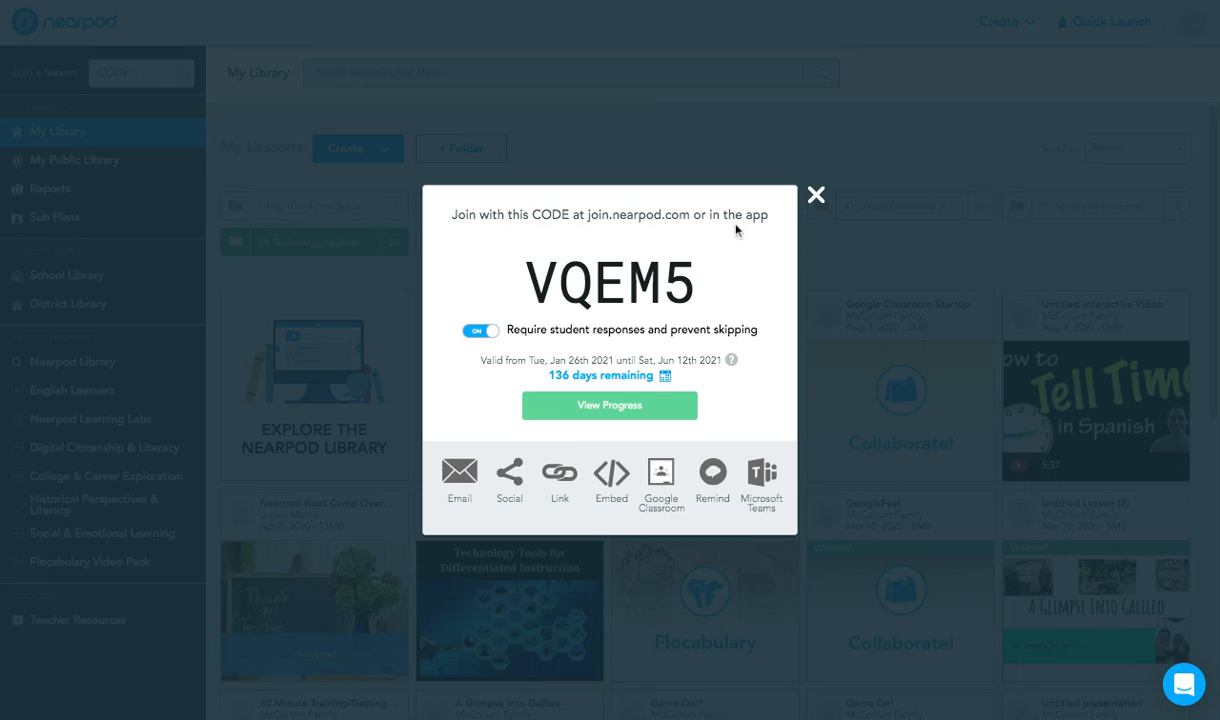
pyautogui.click(815, 195)
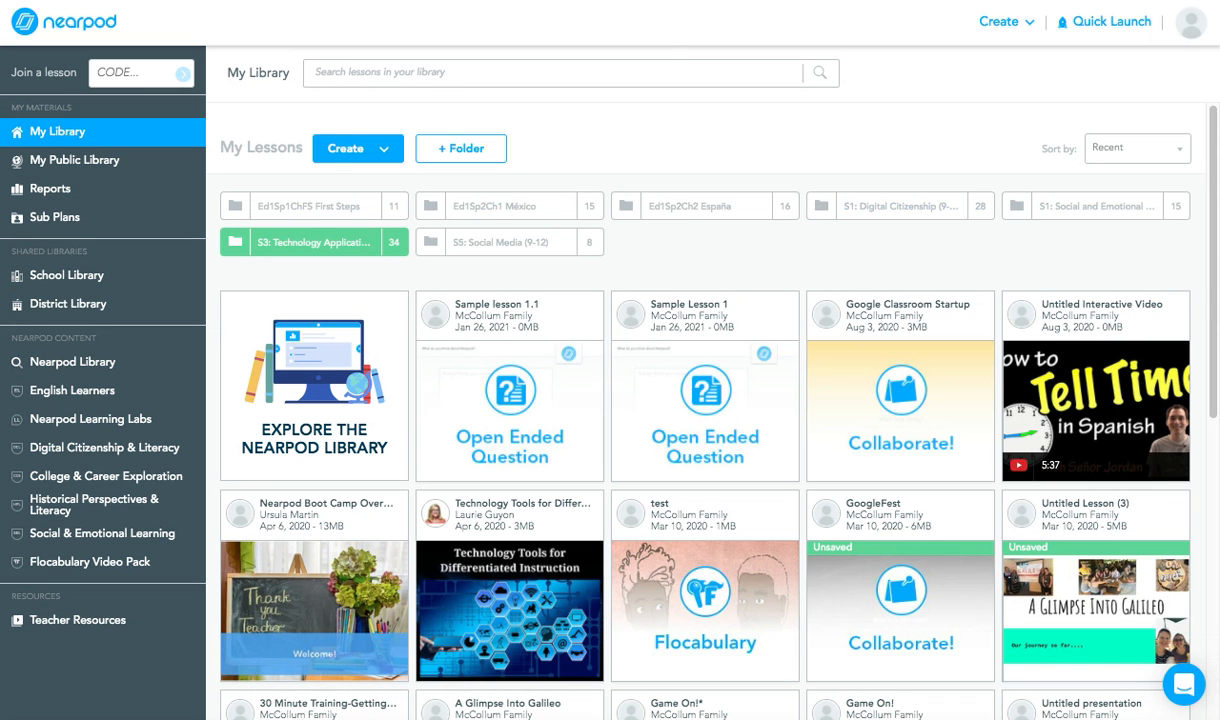